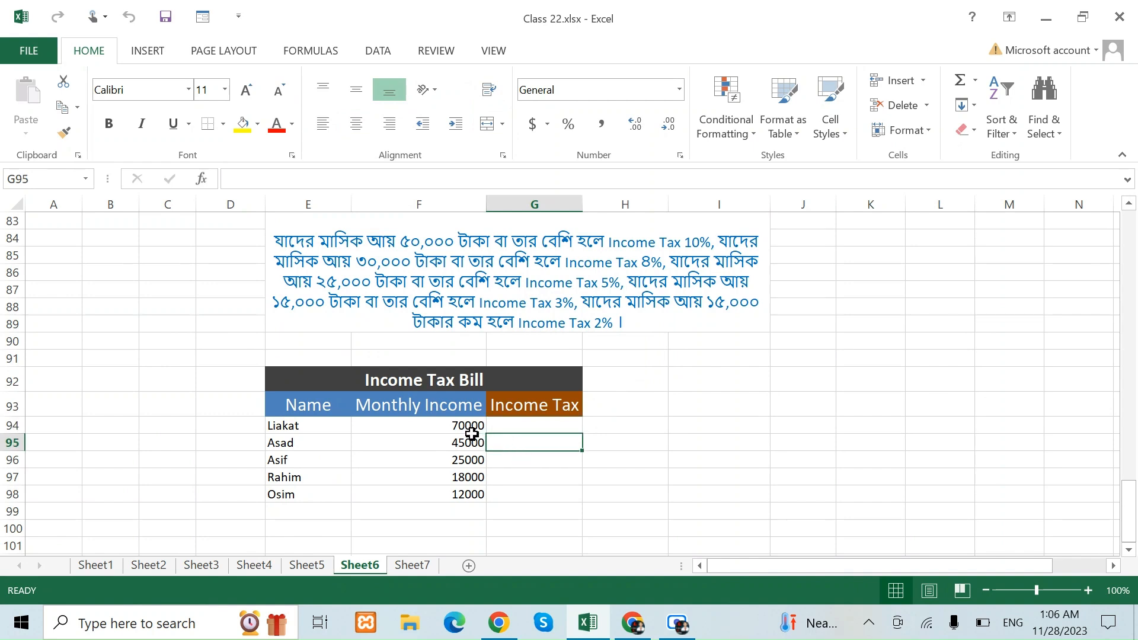
pyautogui.moveTo(466, 427); pyautogui.dragTo(468, 497)
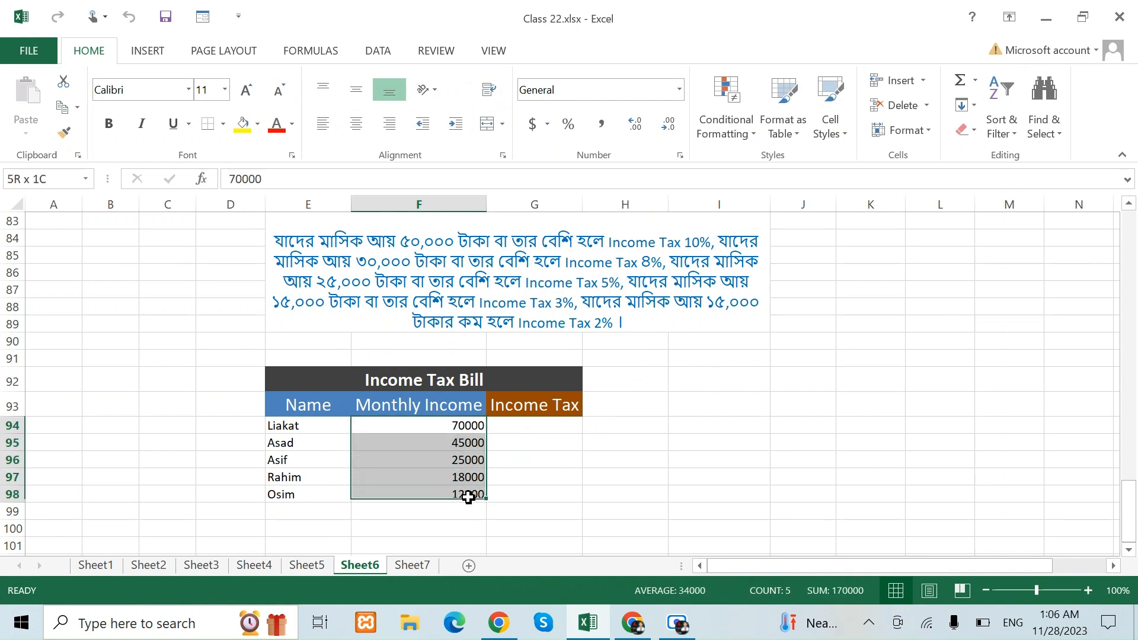
pyautogui.click(521, 426)
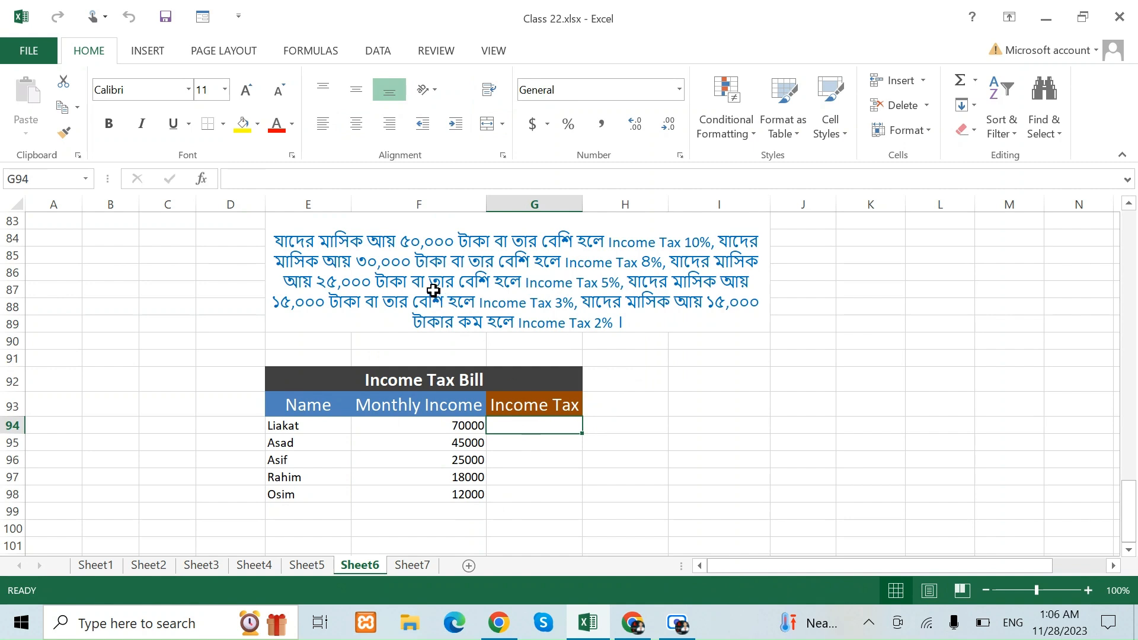
pyautogui.click(433, 291)
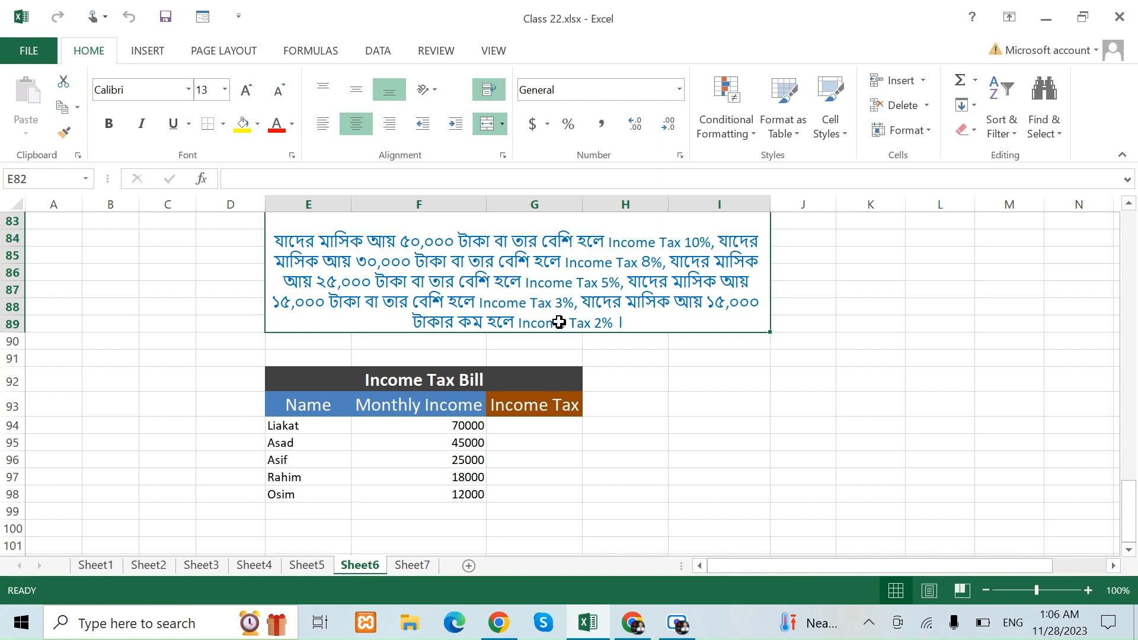
# Step: Start an IF formula in G94 that returns F94*10% when F94>=50000, leaving the false argument open
pyautogui.click(524, 425)
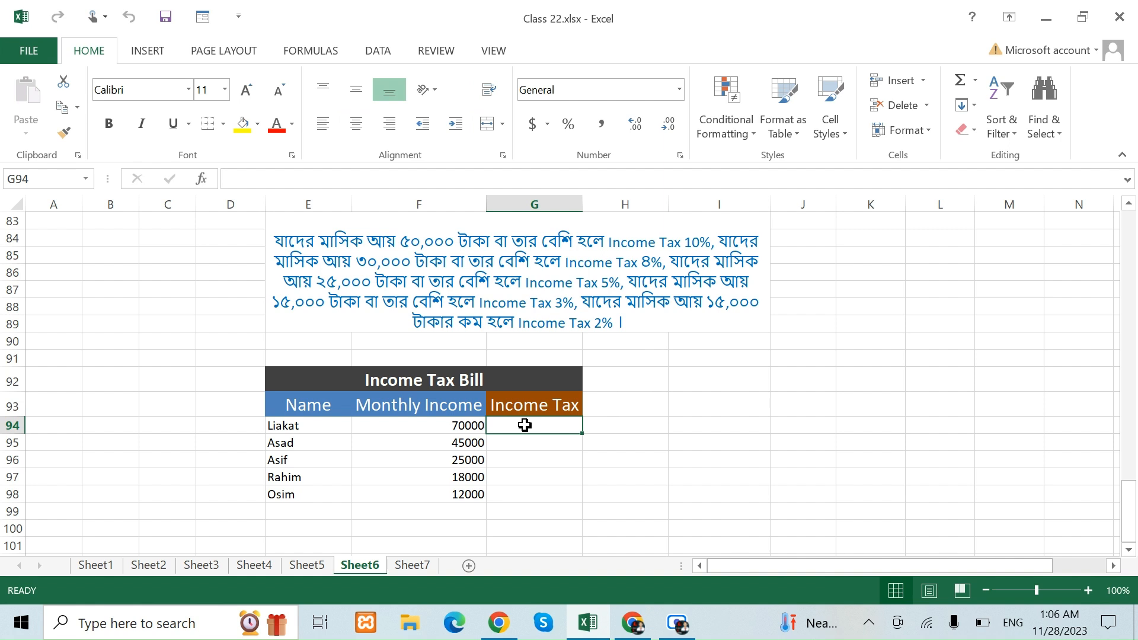
pyautogui.write('=')
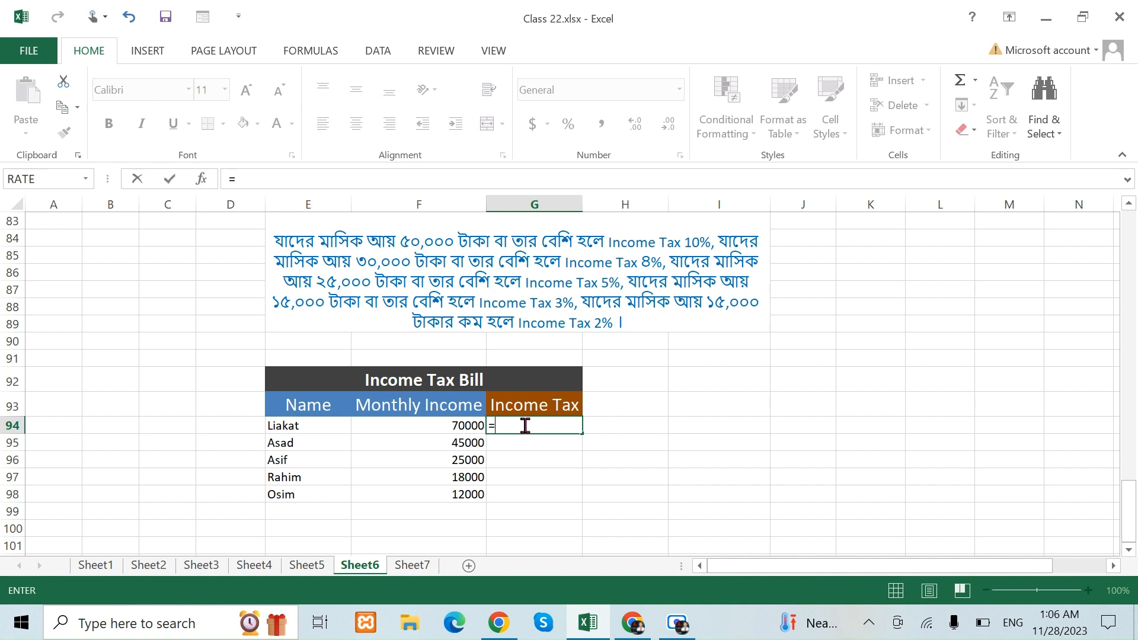
pyautogui.write('if')
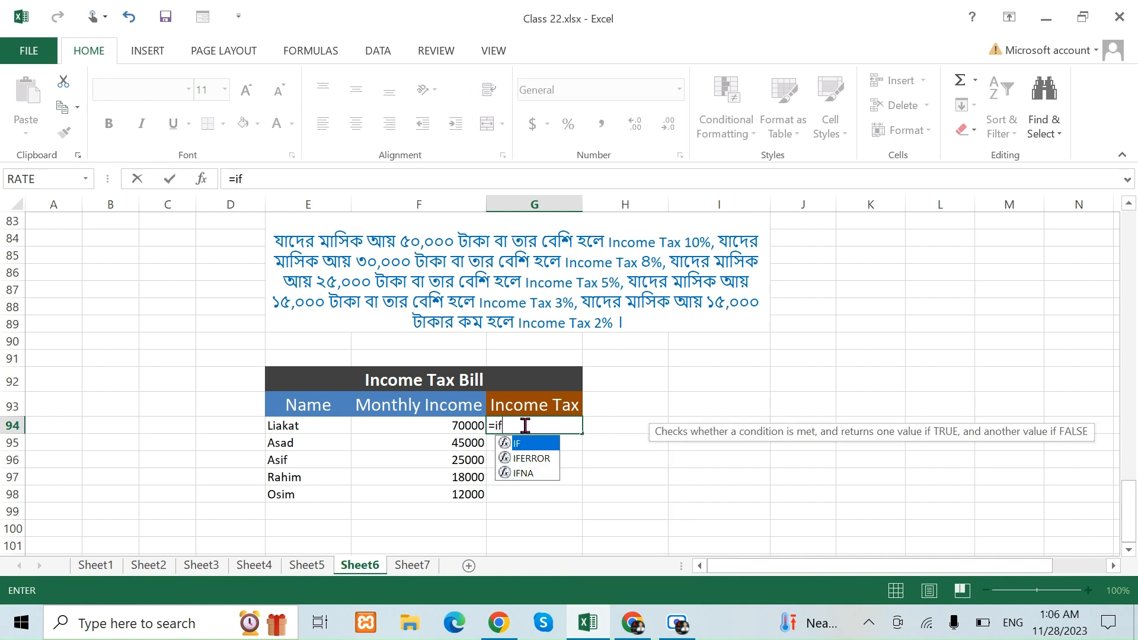
pyautogui.write('(')
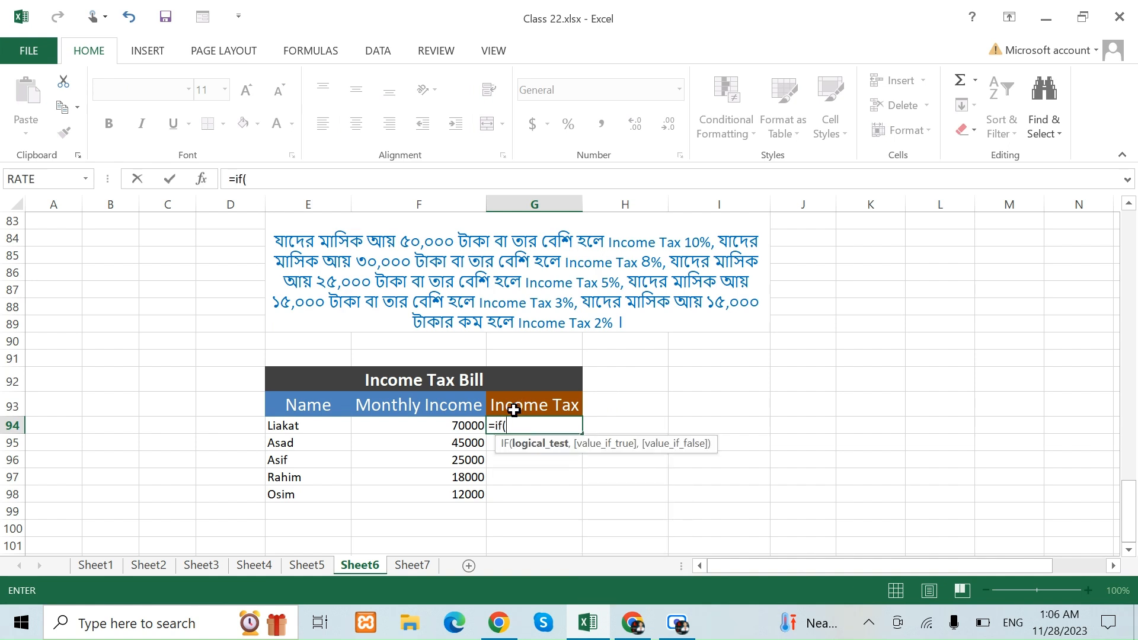
pyautogui.click(447, 427)
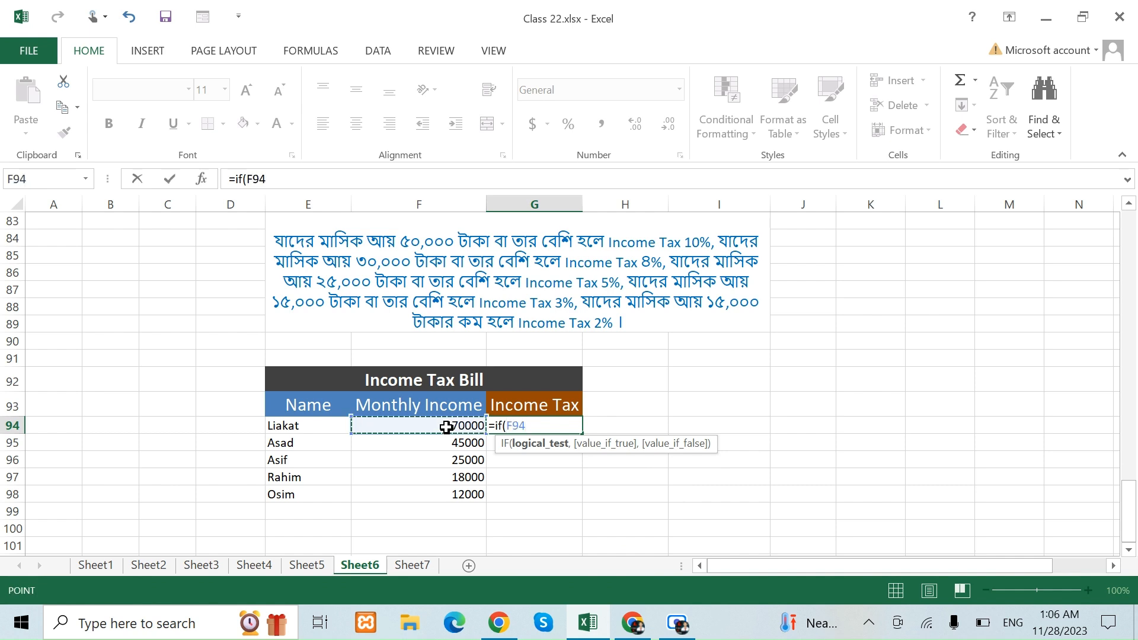
pyautogui.write('>=50000,')
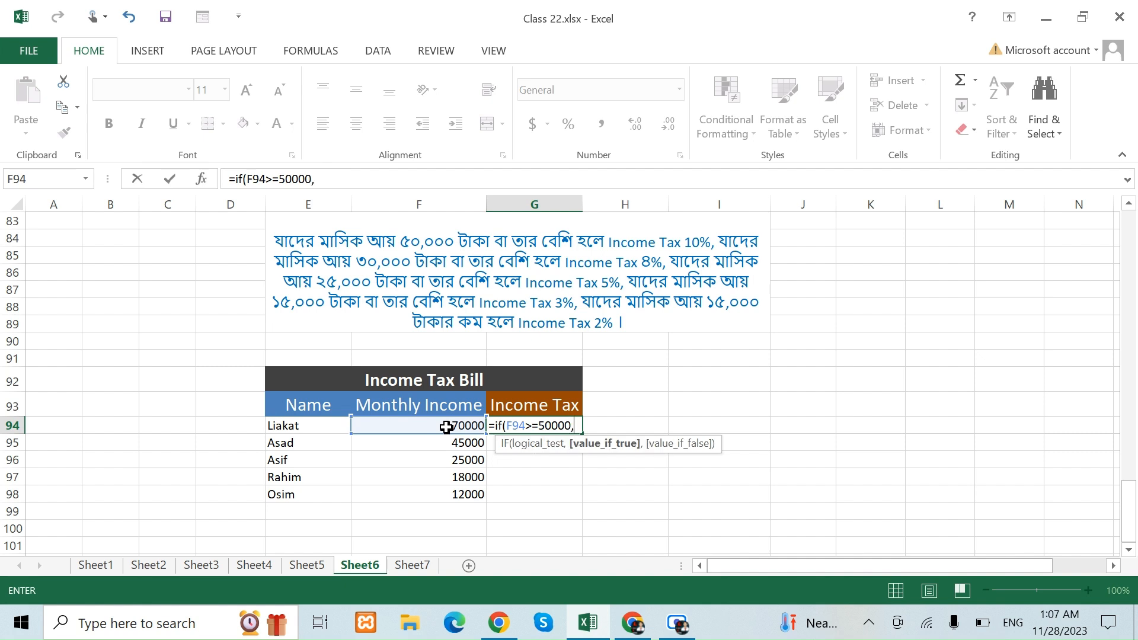
pyautogui.click(446, 426)
pyautogui.write('*2')
pyautogui.press('BackSpace')
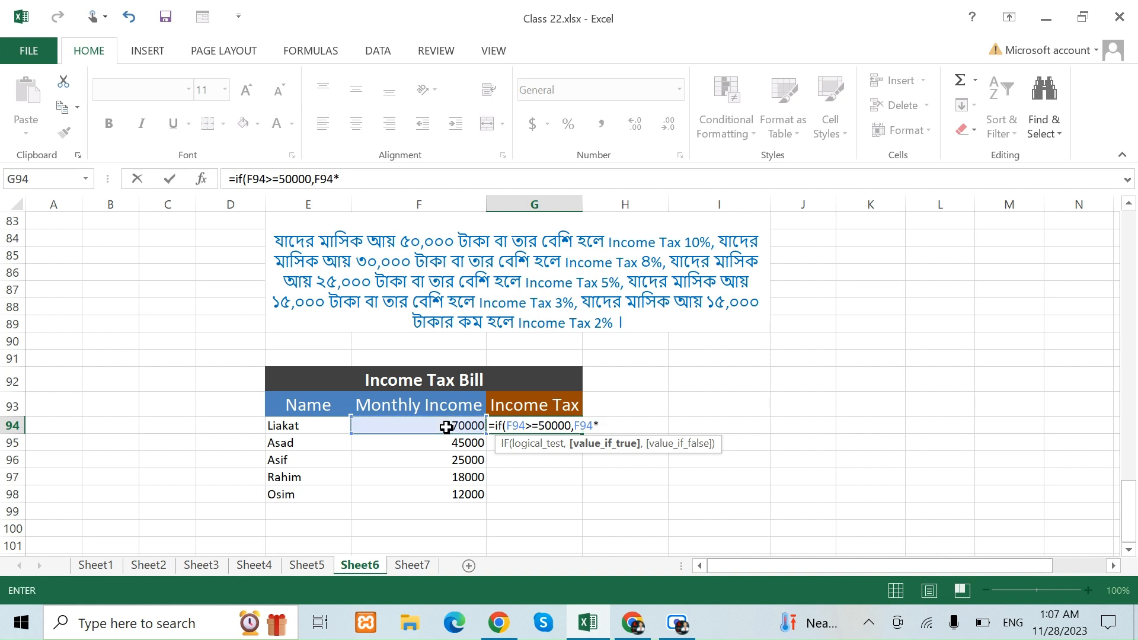
pyautogui.write('10')
pyautogui.write('%,')
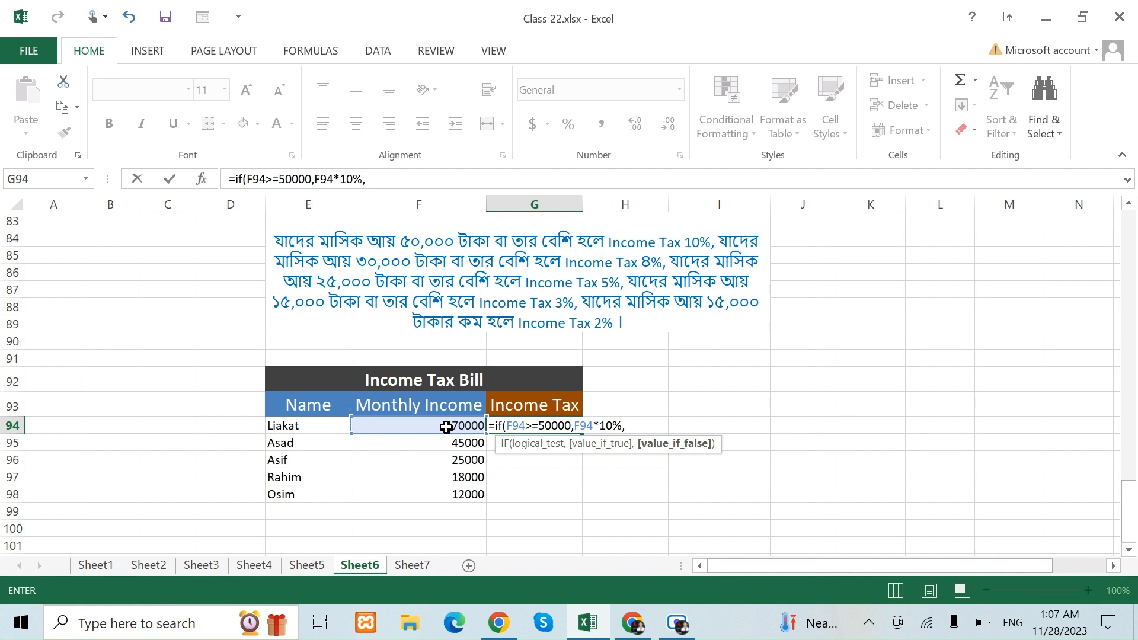
# Step: Nest a second IF in the G94 formula that returns F94*8% when F94>=30000
pyautogui.write('if(')
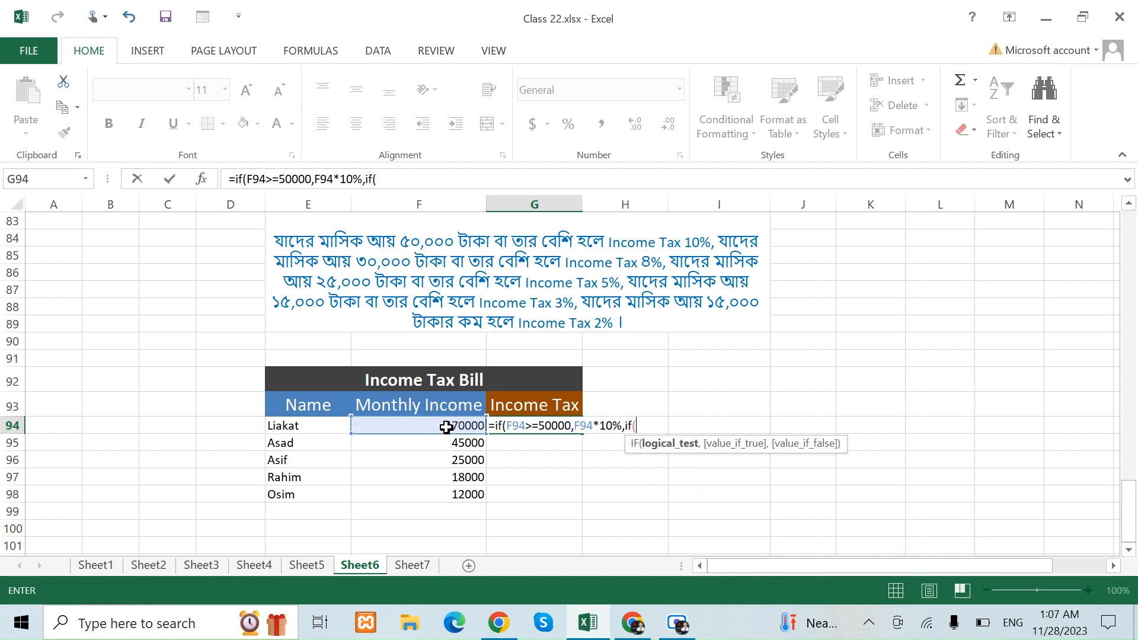
pyautogui.click(446, 427)
pyautogui.write('>=30000')
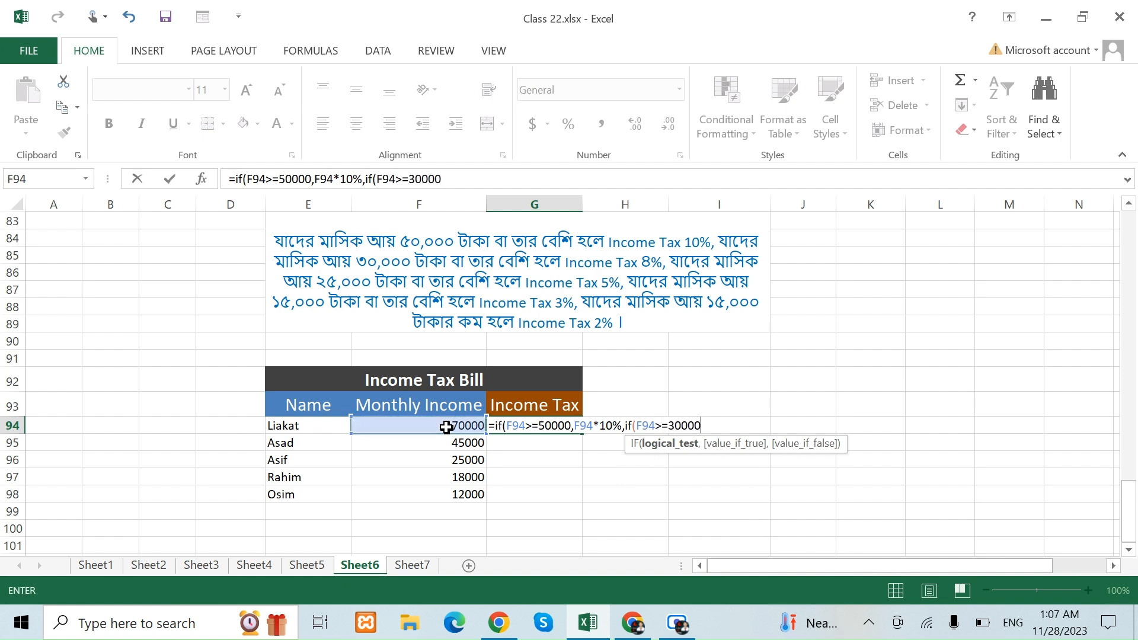
pyautogui.write(',')
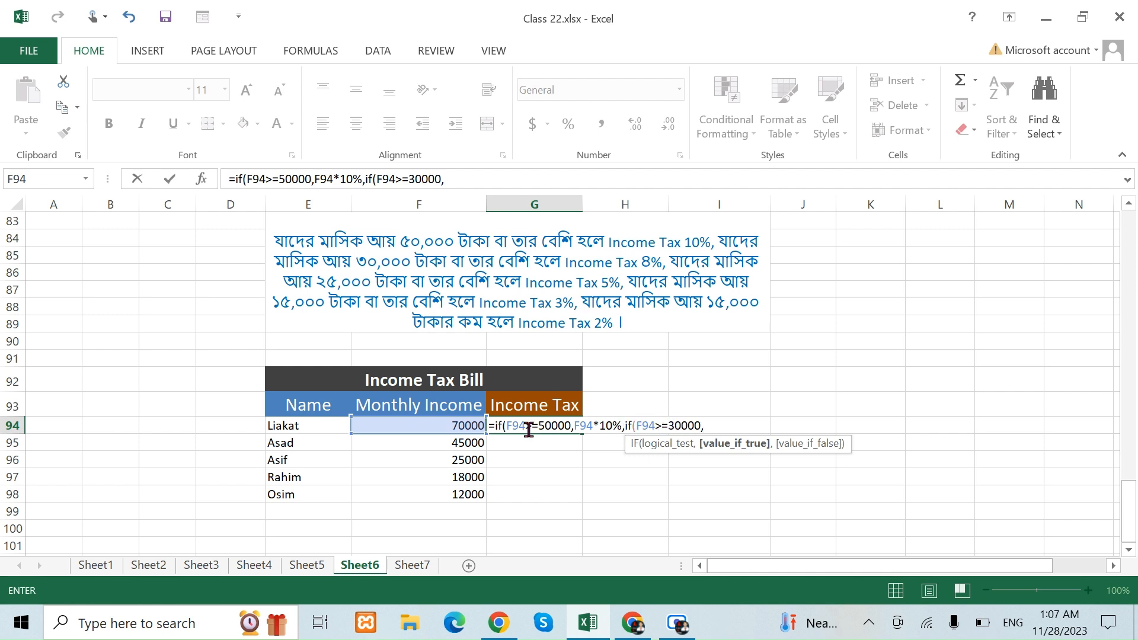
pyautogui.click(449, 428)
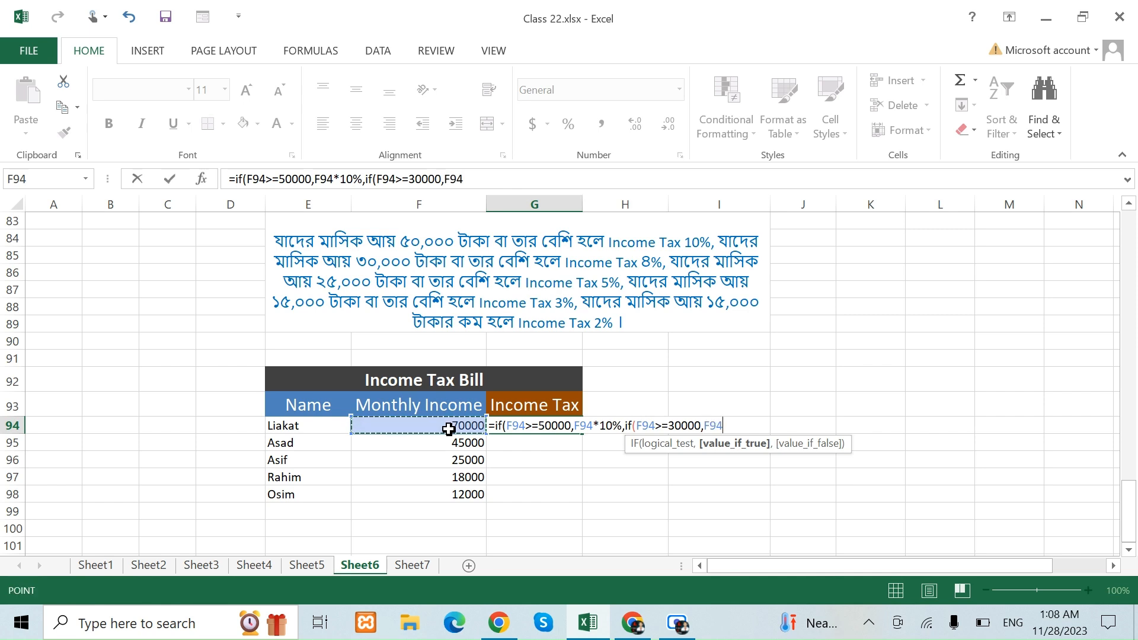
pyautogui.write('*8%,')
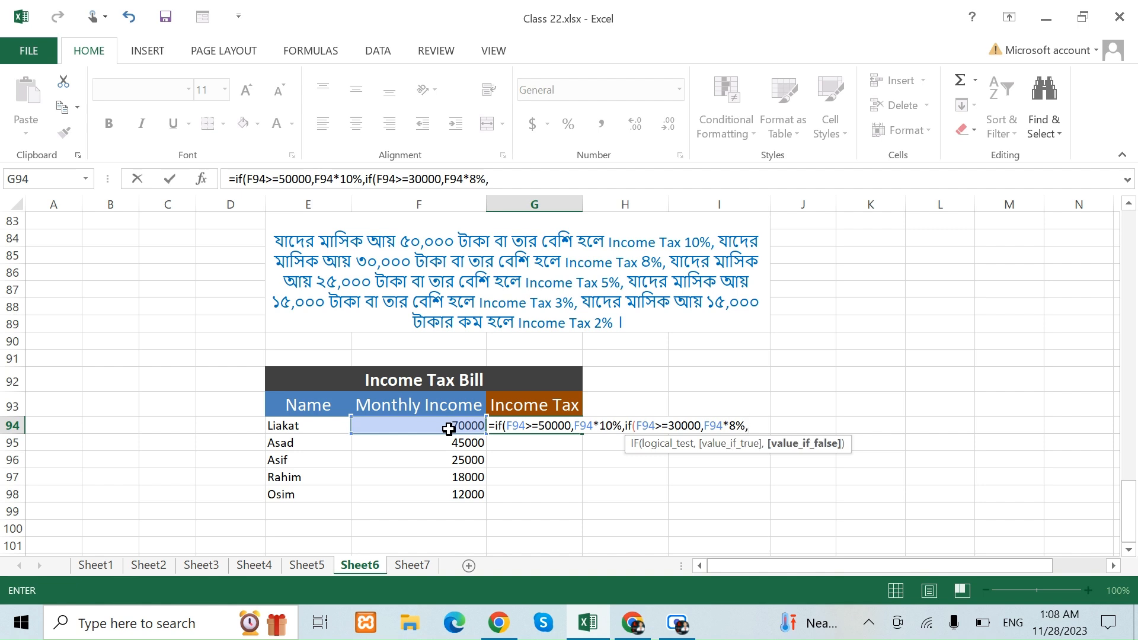
# Step: Nest a third IF in the G94 formula that returns F94*5% when F94>=25000
pyautogui.write('if')
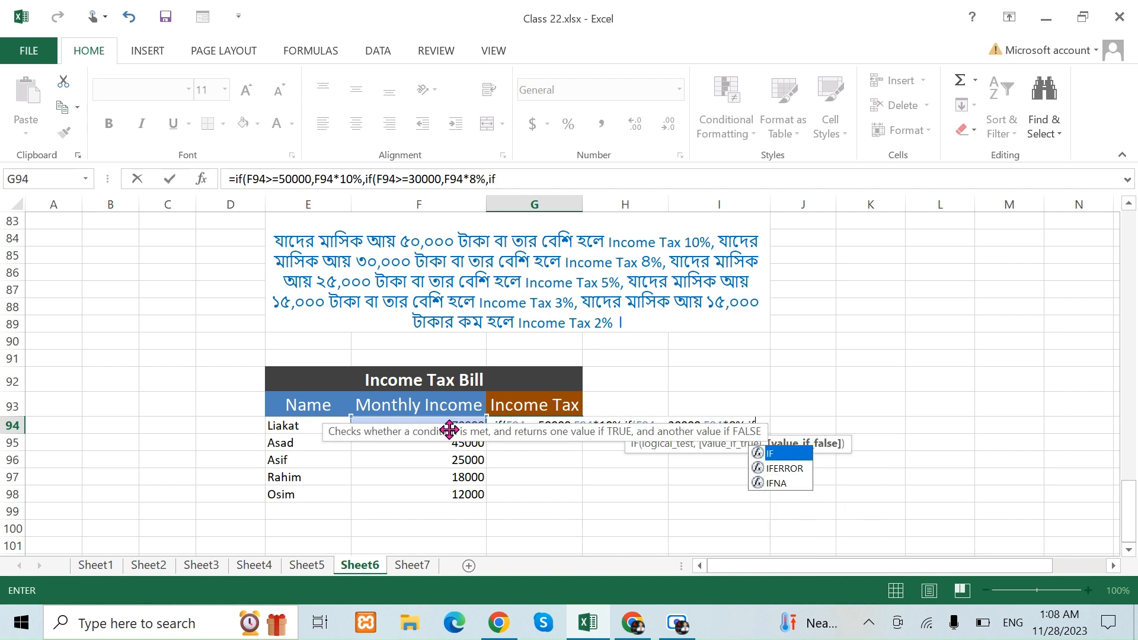
pyautogui.write('(')
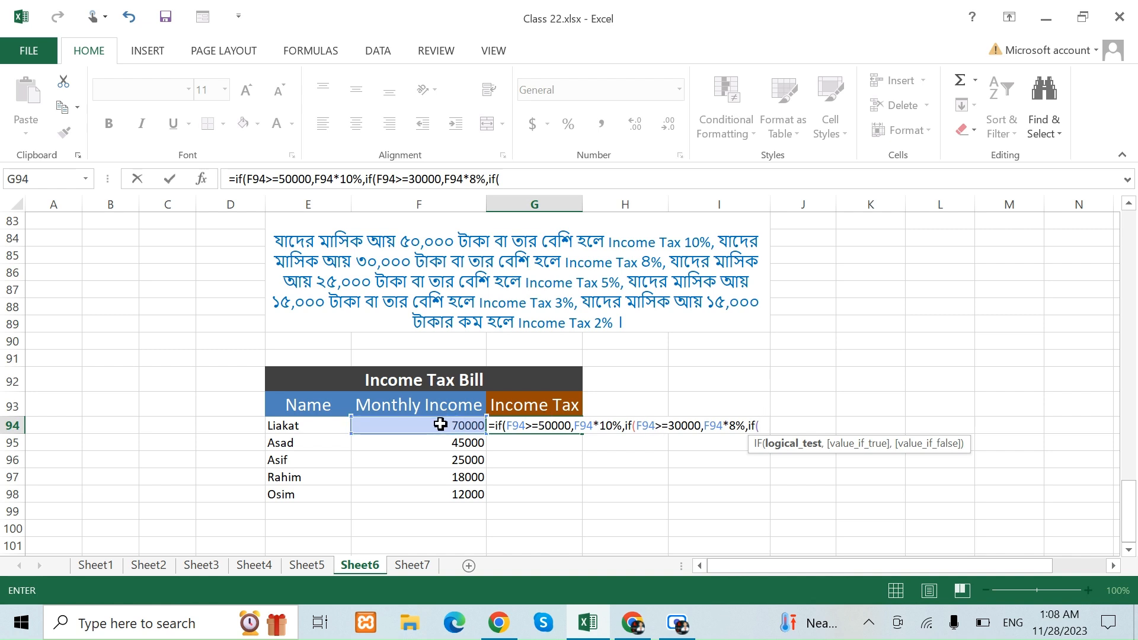
pyautogui.click(440, 424)
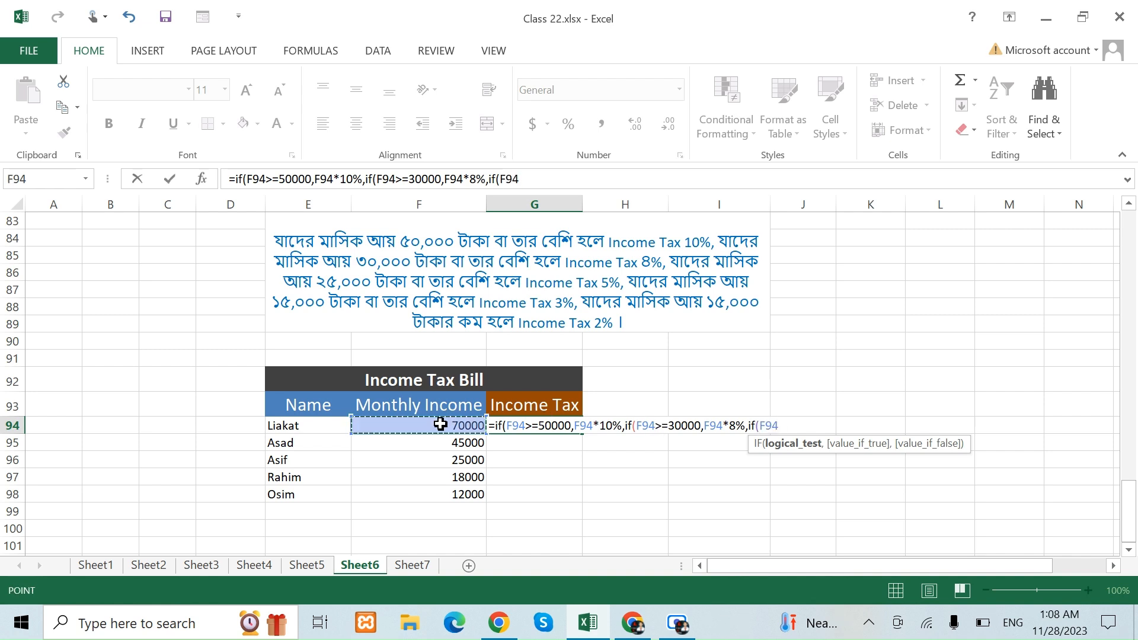
pyautogui.write('>=25000,')
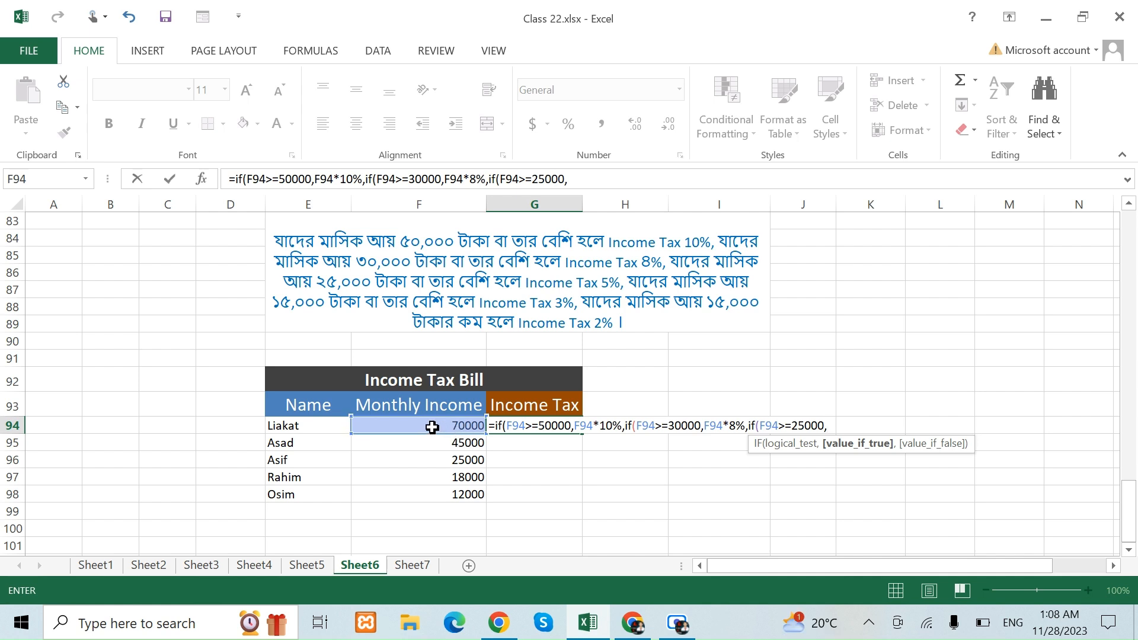
pyautogui.click(432, 427)
pyautogui.write('*5%,')
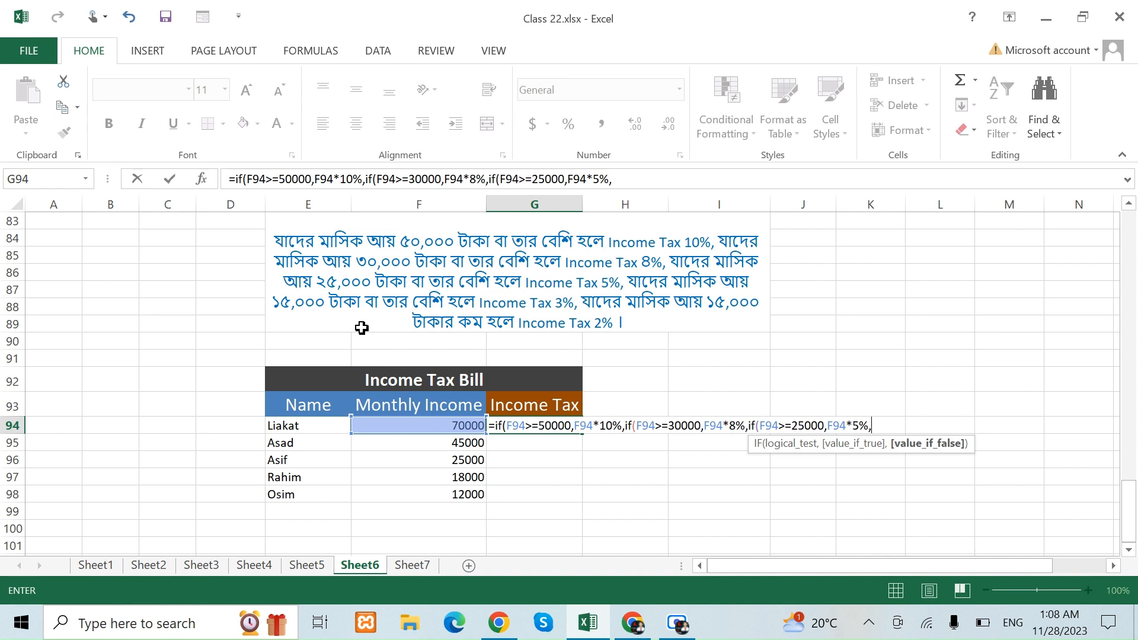
# Step: Nest a fourth IF in the G94 formula that returns F94*3% when F94>=15000
pyautogui.write('if(')
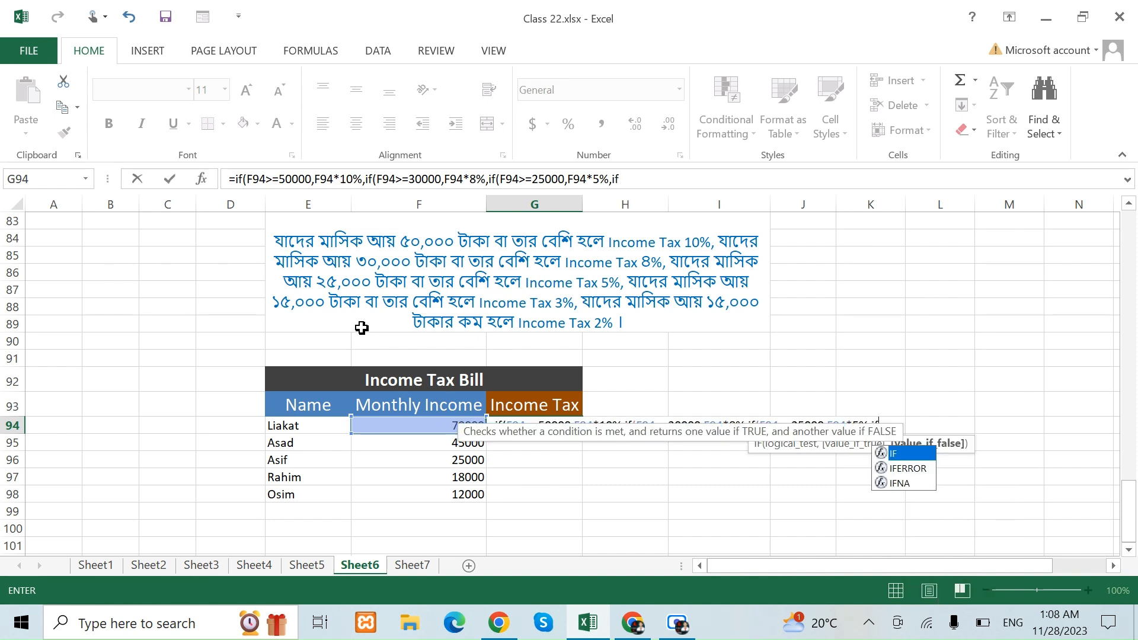
pyautogui.click(391, 427)
pyautogui.write('>=15')
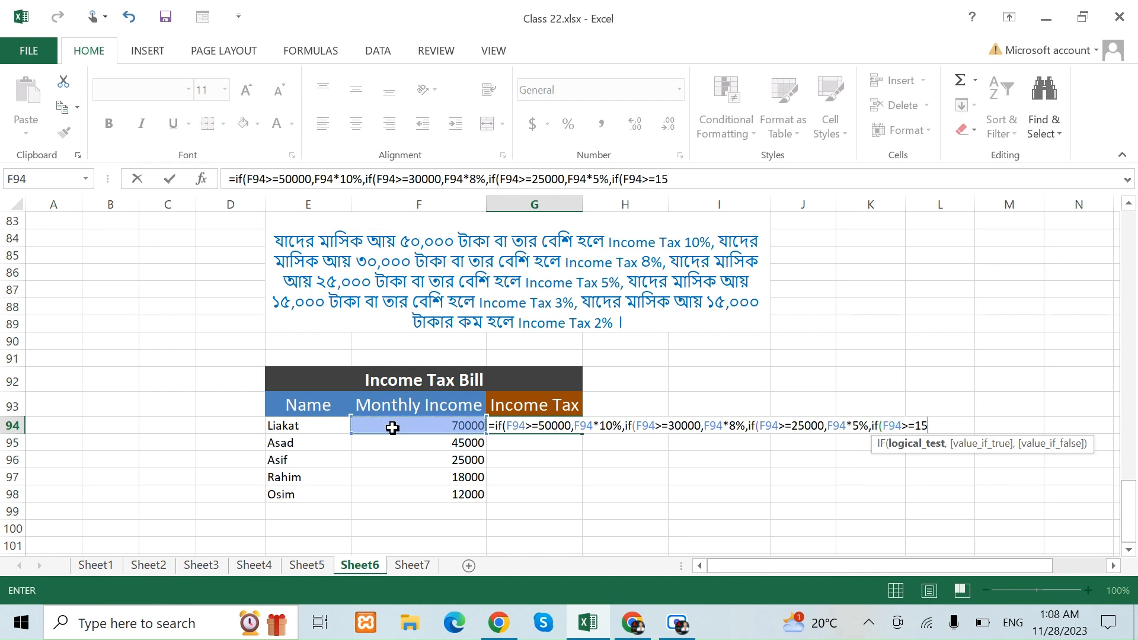
pyautogui.write('000,')
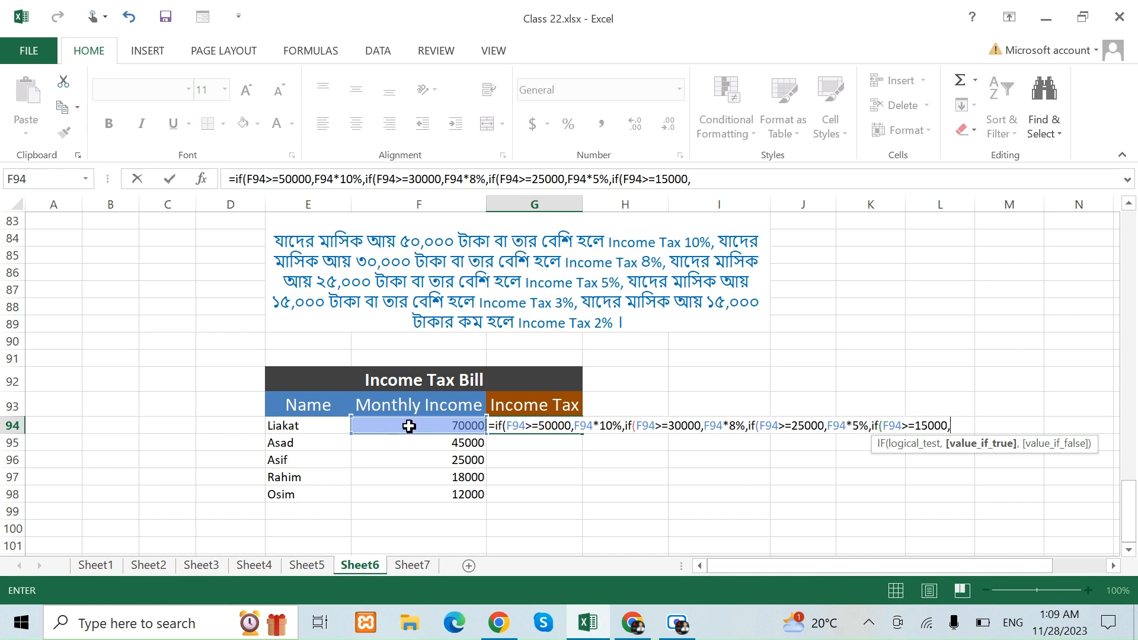
pyautogui.click(409, 426)
pyautogui.write('*3%')
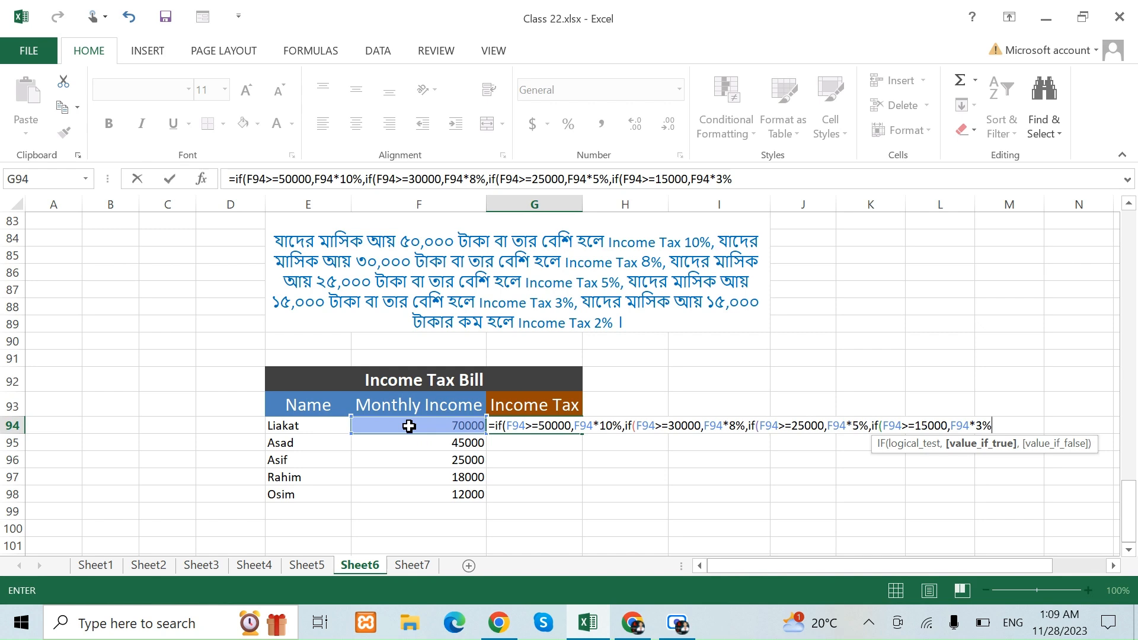
pyautogui.write(',')
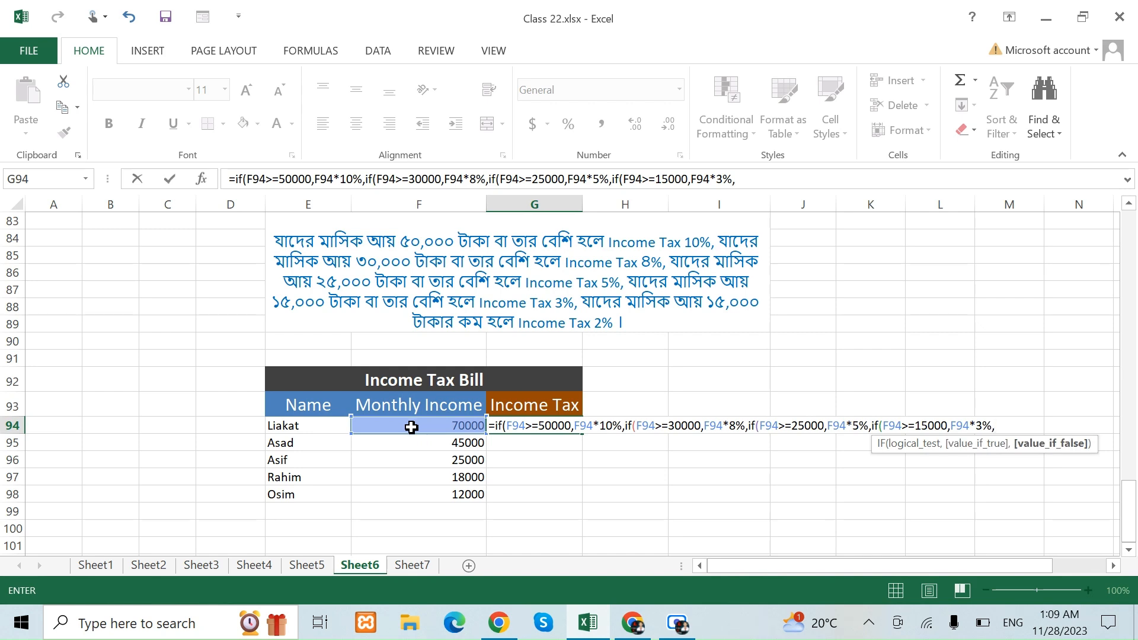
# Step: Nest a final IF returning F94*2% when F94<15000, close all five parentheses and enter the G94 formula
pyautogui.write('if(')
pyautogui.click(412, 427)
pyautogui.write('<15000')
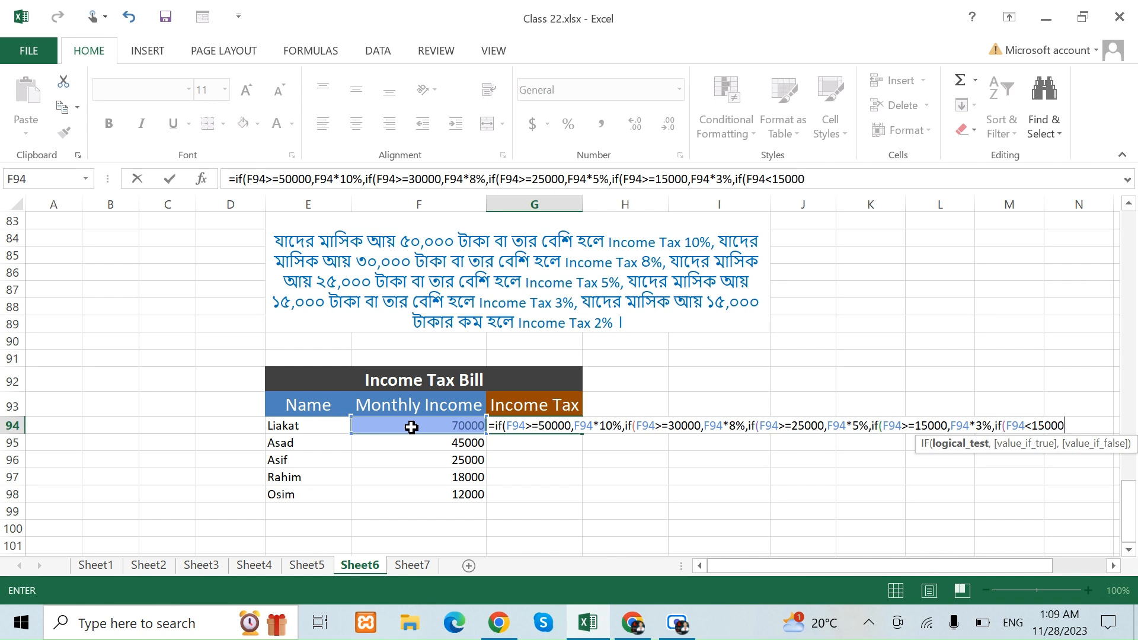
pyautogui.write('0')
pyautogui.press('BackSpace')
pyautogui.write(',')
pyautogui.click(411, 426)
pyautogui.write('*')
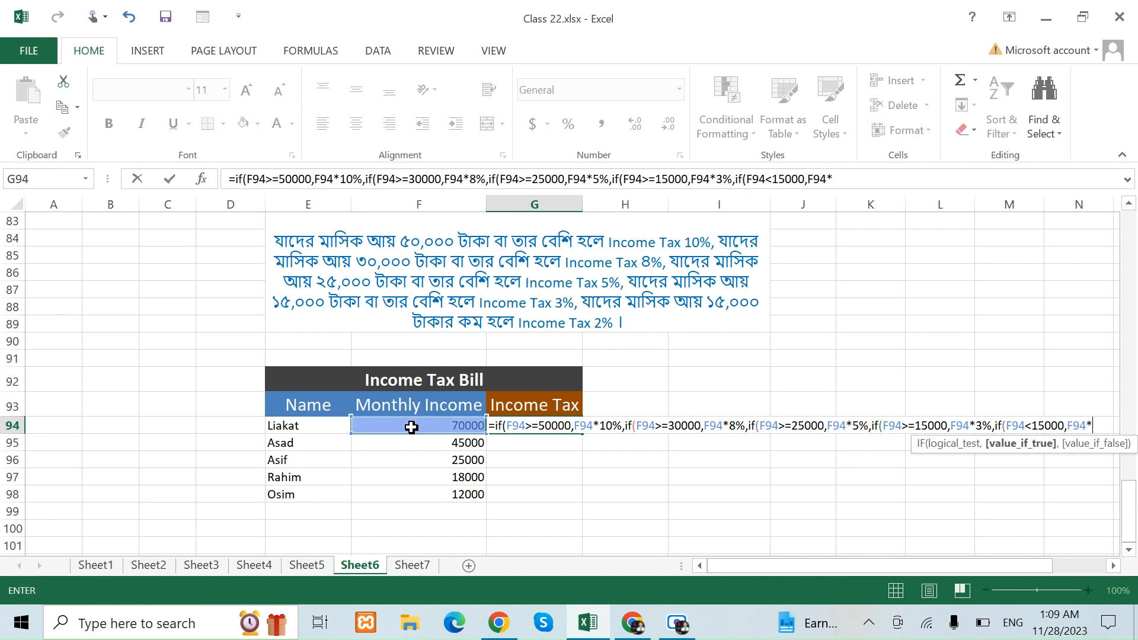
pyautogui.write('2%')
pyautogui.write(')))))')
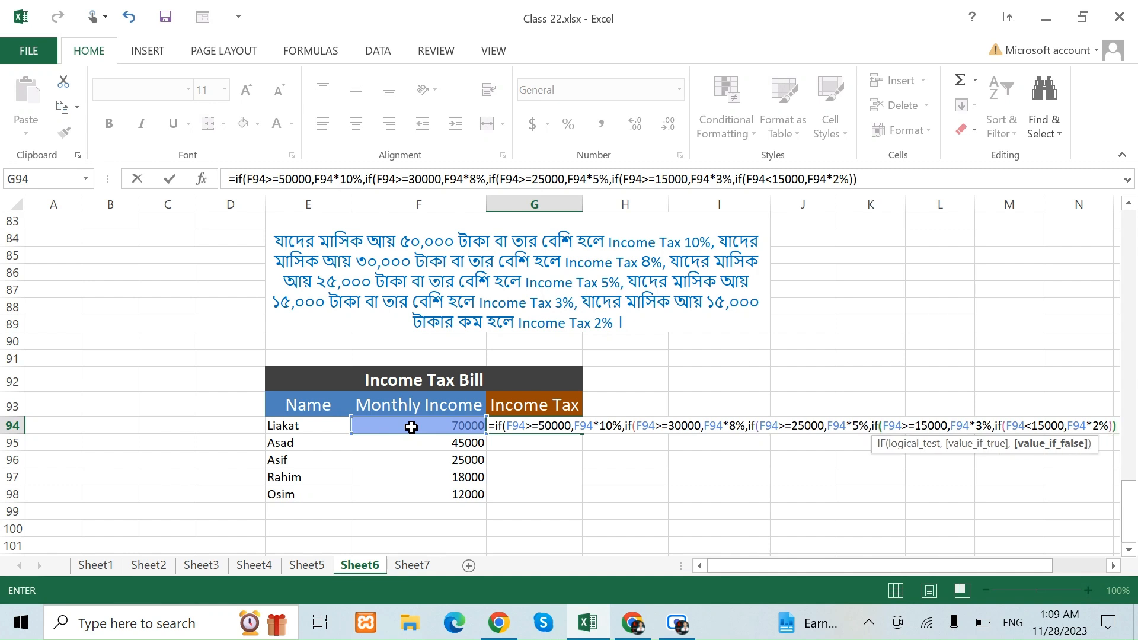
pyautogui.press('Return')
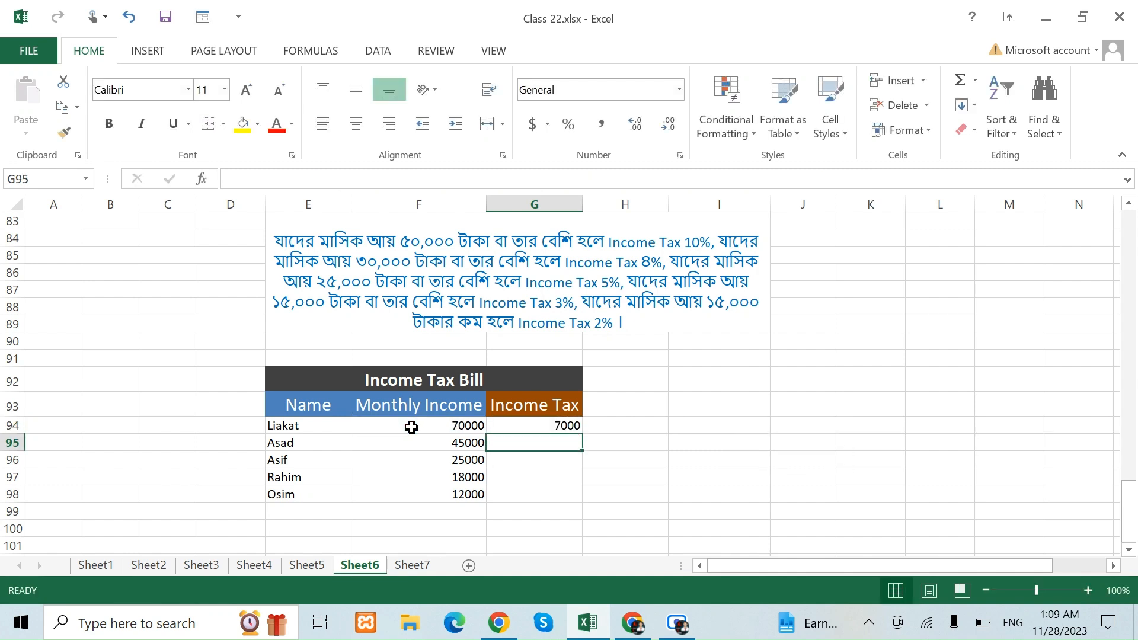
# Step: Set the monthly income in F94 to 12000 and check the recalculated income tax in G94
pyautogui.click(536, 424)
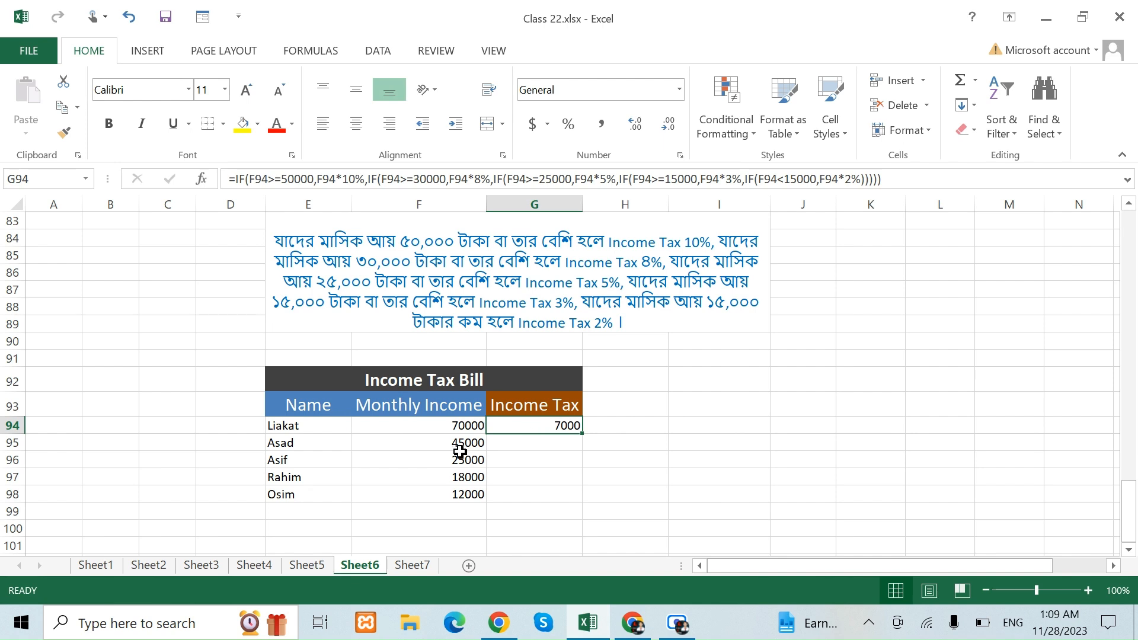
pyautogui.click(452, 422)
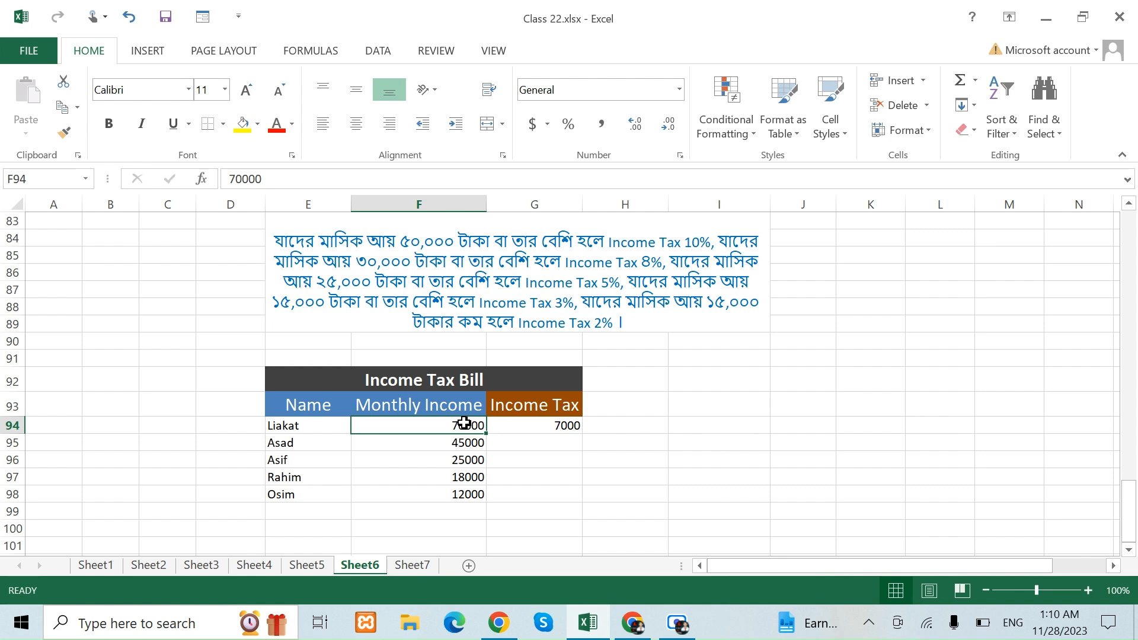
pyautogui.write('12')
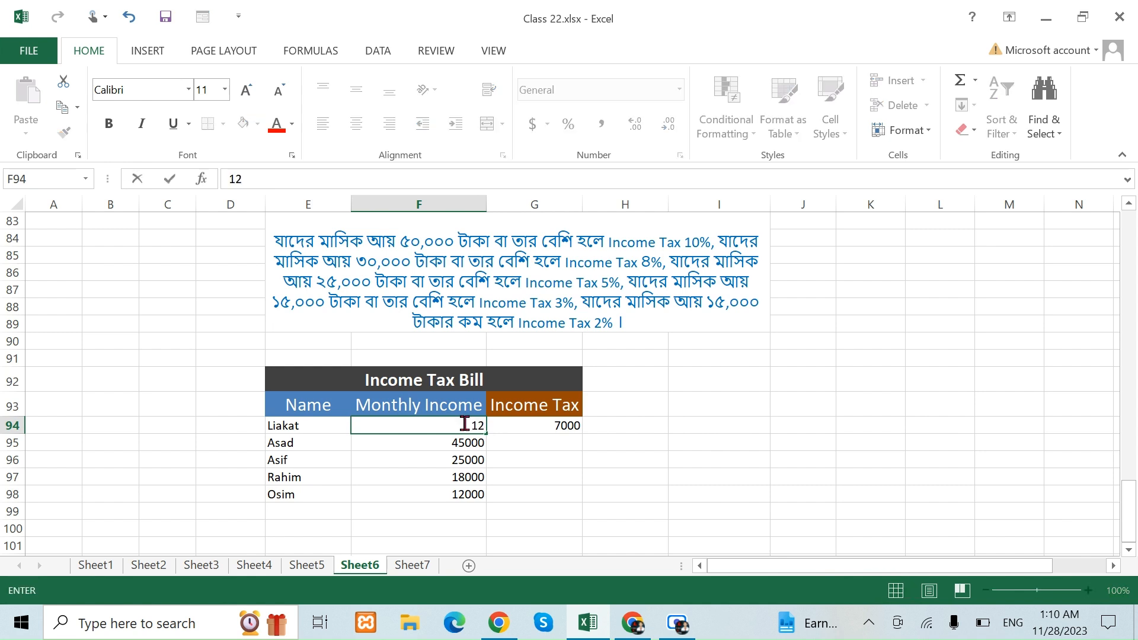
pyautogui.write('000')
pyautogui.click(553, 509)
pyautogui.click(540, 422)
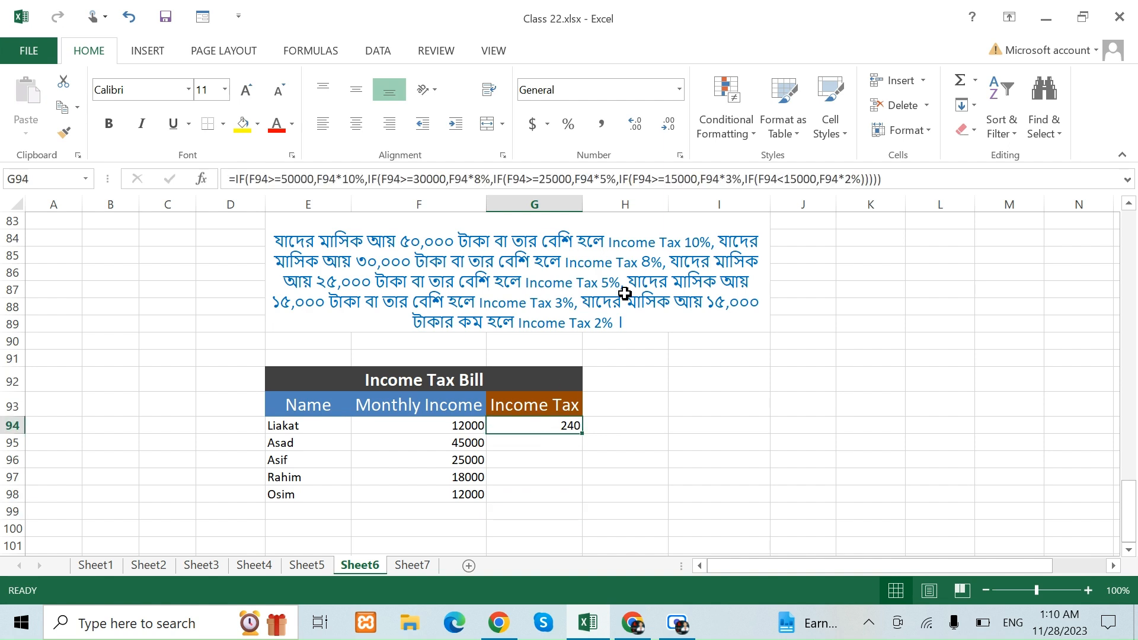
pyautogui.click(461, 428)
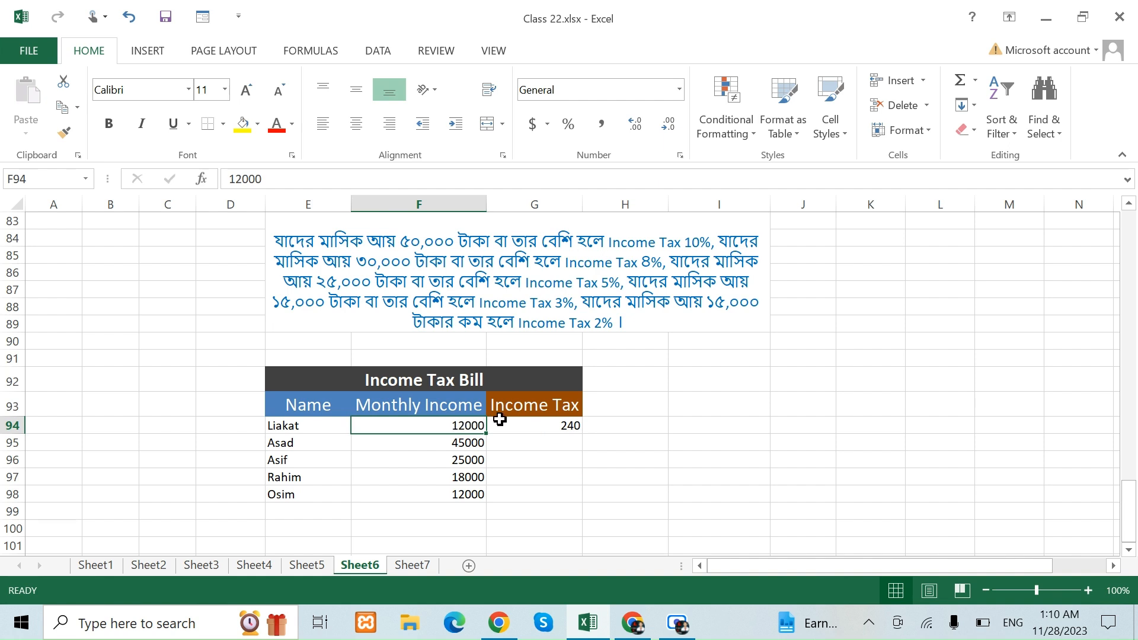
pyautogui.click(519, 425)
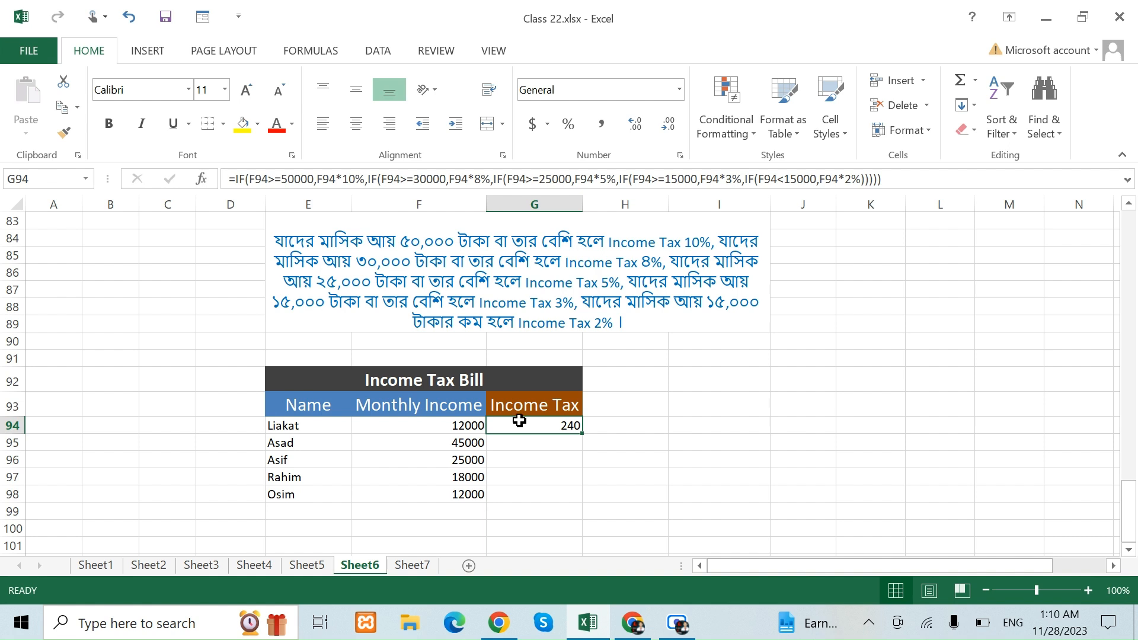
pyautogui.click(516, 442)
pyautogui.click(516, 458)
pyautogui.click(512, 477)
pyautogui.click(514, 492)
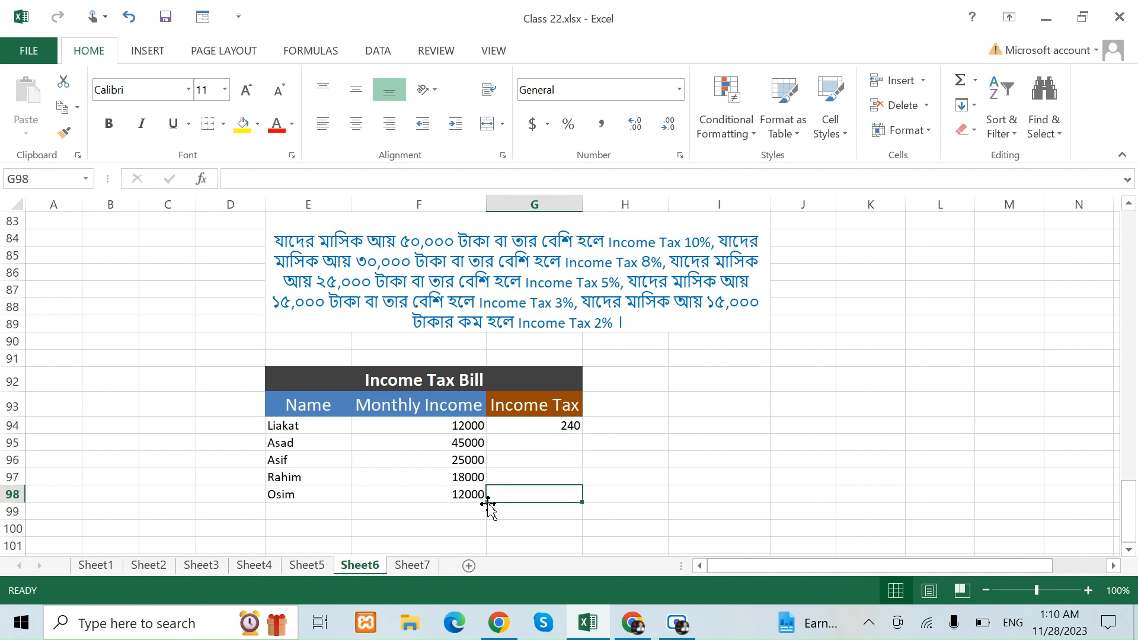
# Step: Try filling the G94 income tax formula down through G98, and undo the fill
pyautogui.click(526, 426)
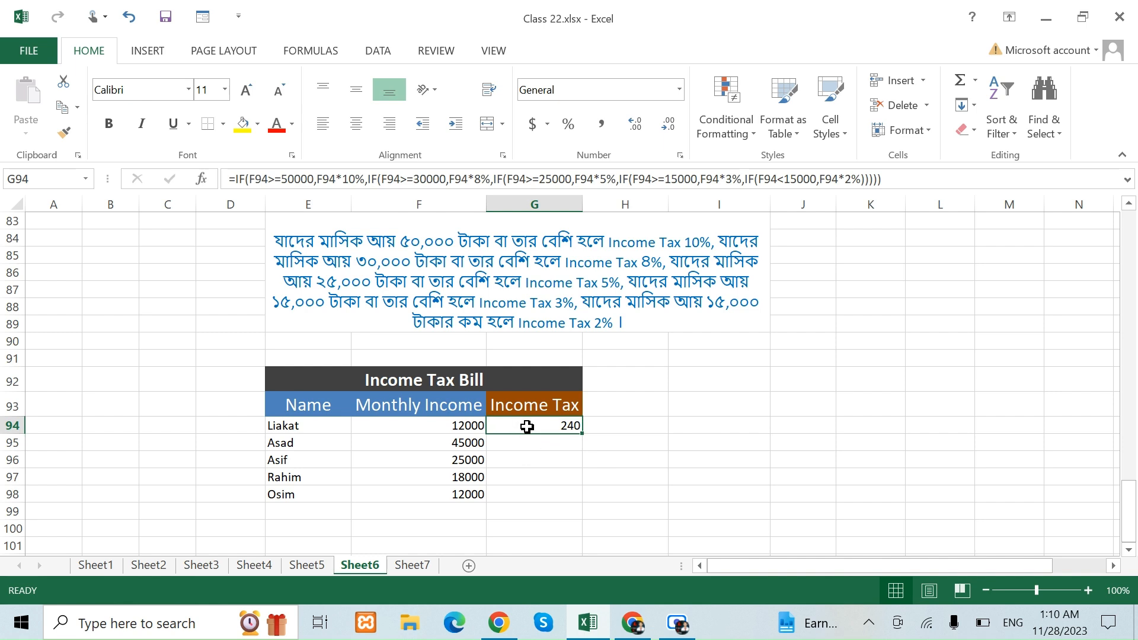
pyautogui.moveTo(583, 435); pyautogui.dragTo(577, 499)
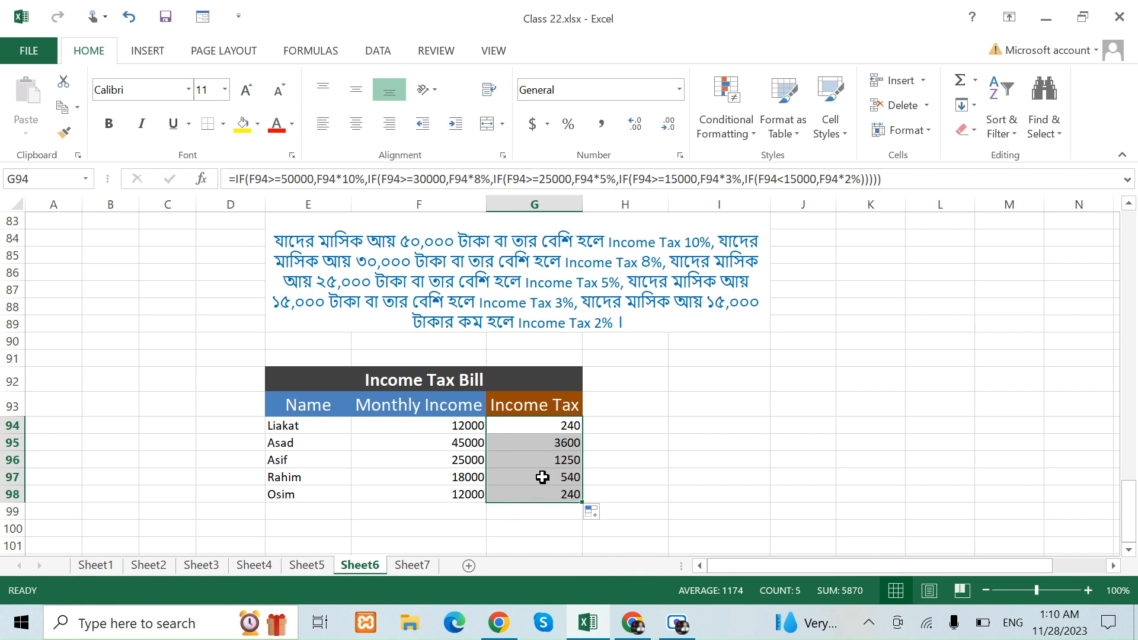
pyautogui.hotkey('ctrl', 'z')
pyautogui.click(592, 457)
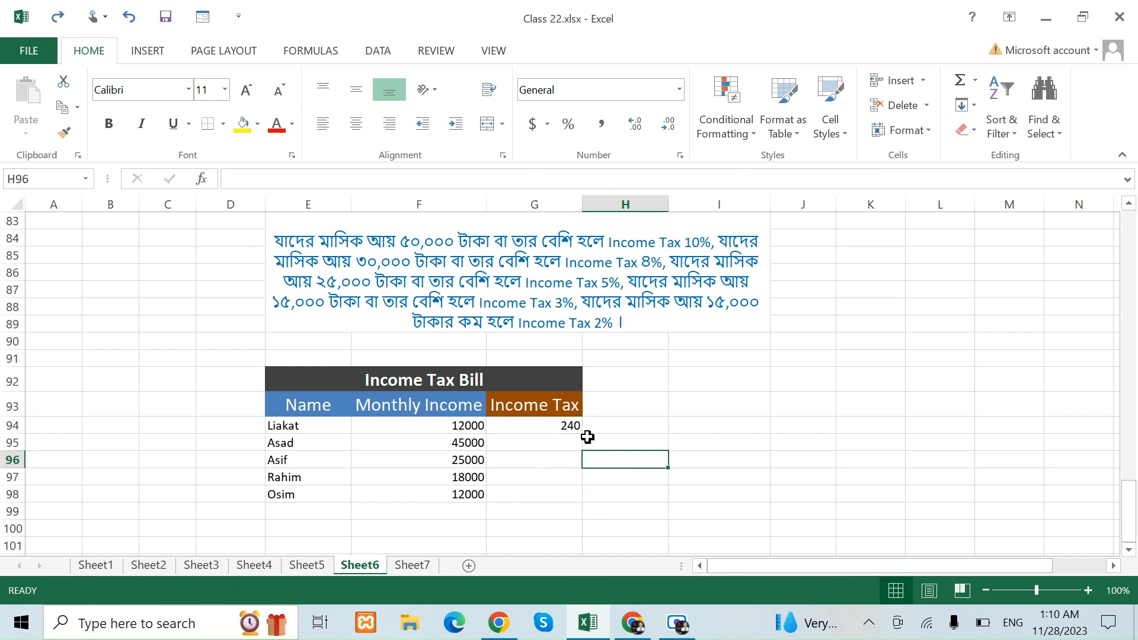
# Step: Fill the nested IF formula from G94 down through G98 to calculate everyone's income tax
pyautogui.click(566, 427)
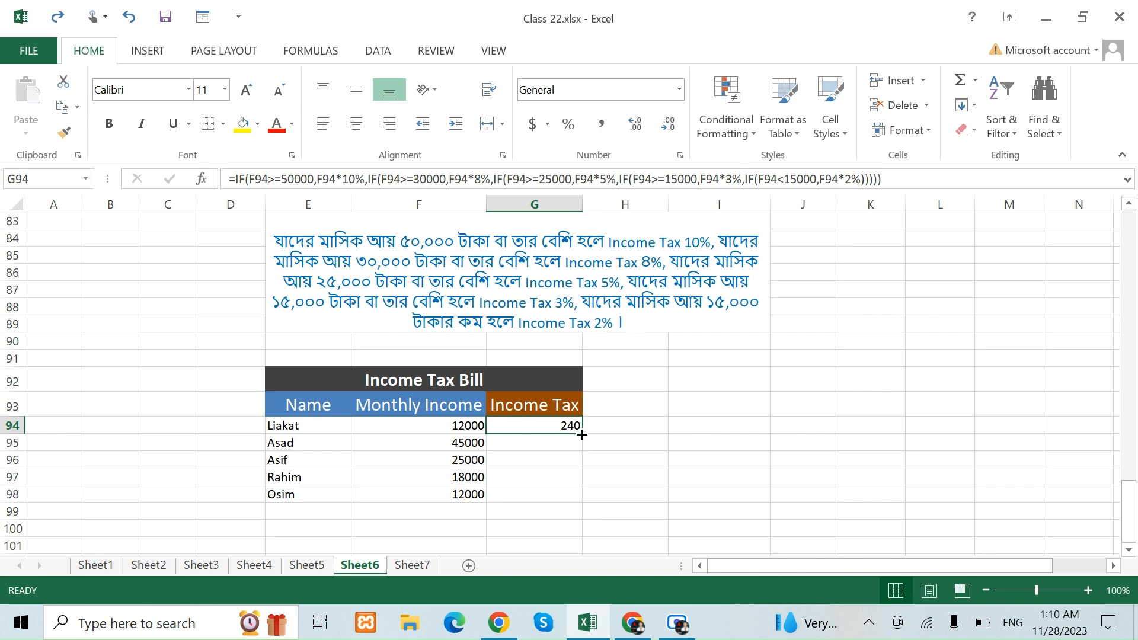
pyautogui.moveTo(582, 435); pyautogui.dragTo(584, 504)
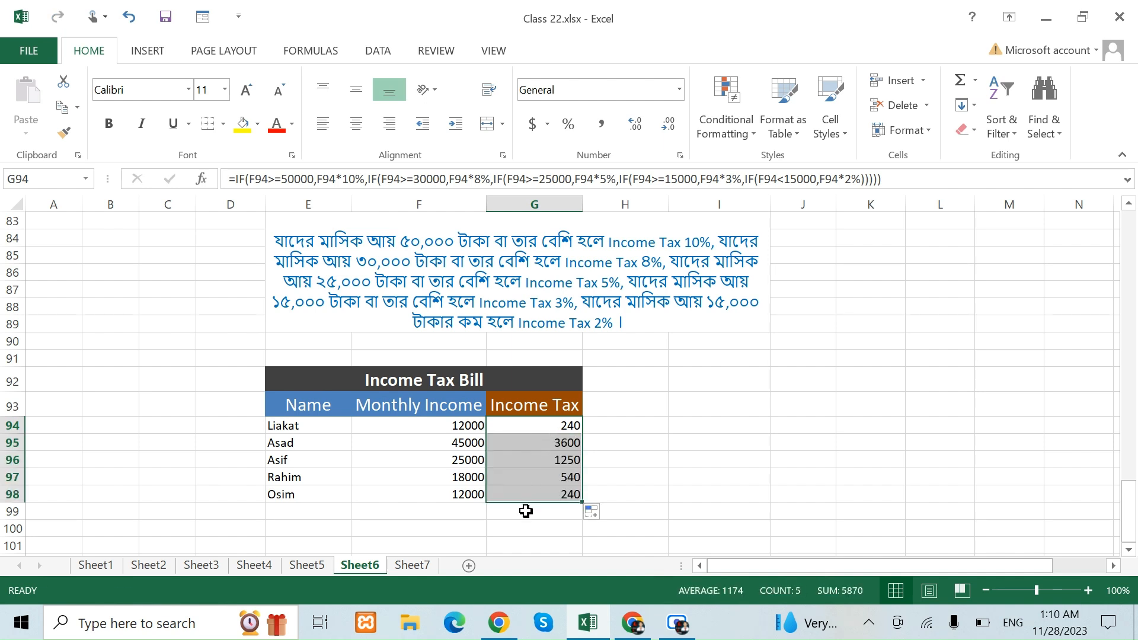
pyautogui.click(600, 466)
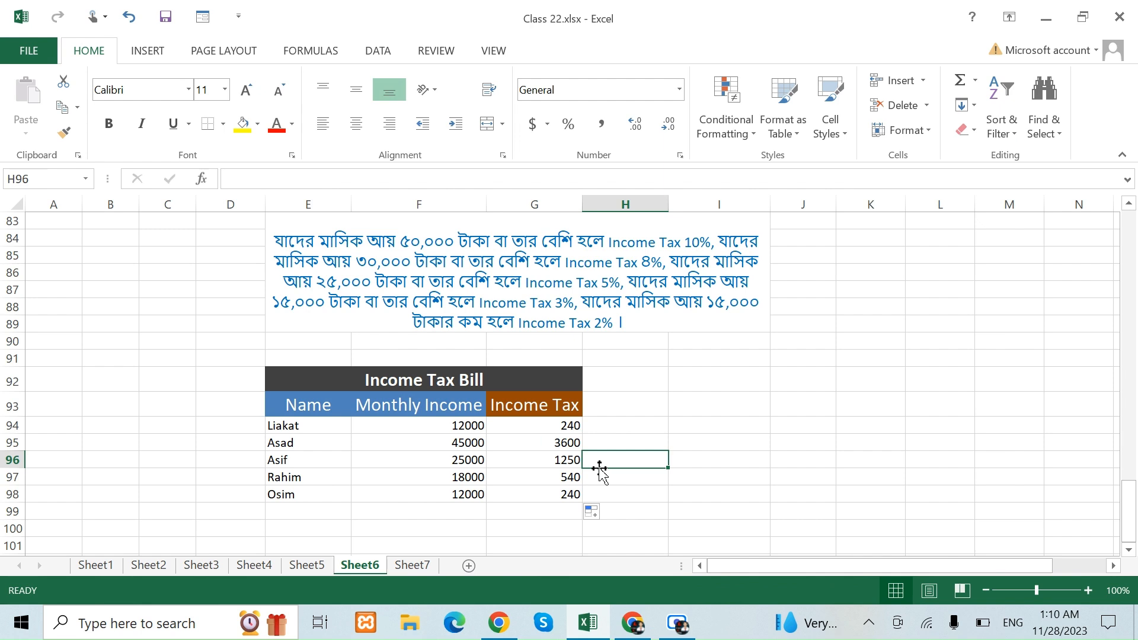
pyautogui.click(536, 295)
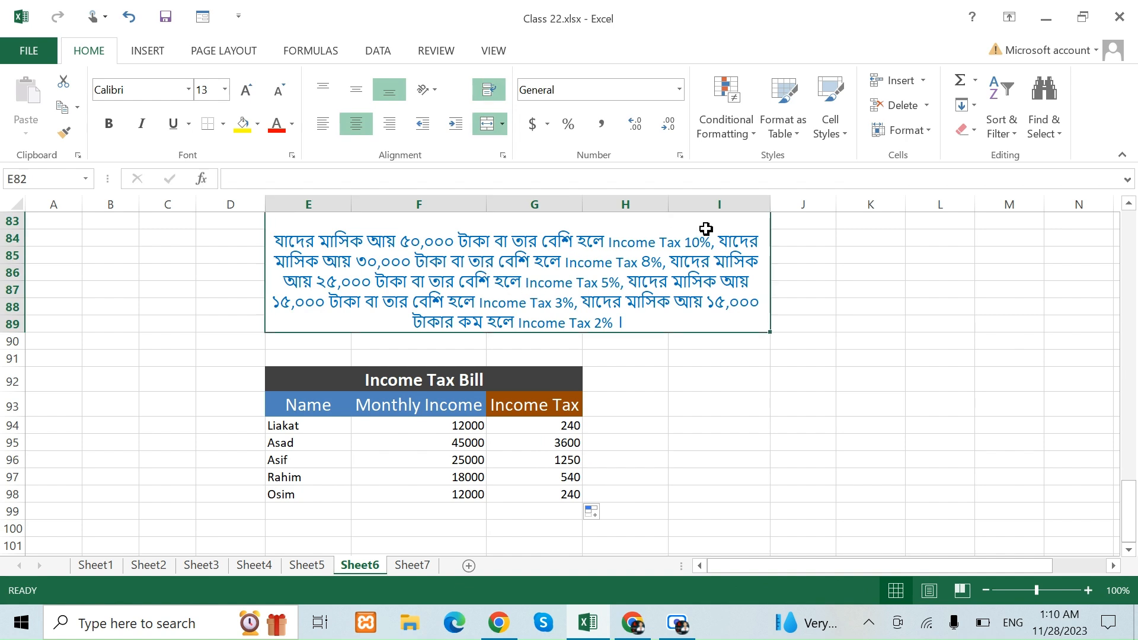